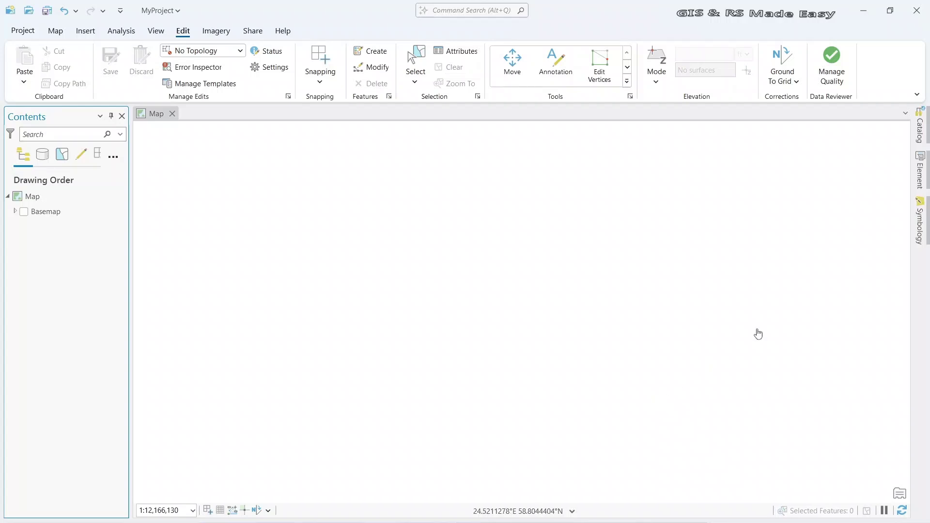
# Add Scandinavian_countries.shp from the project catalog to the map and turn on the layer's labels.
pyautogui.click(925, 134)
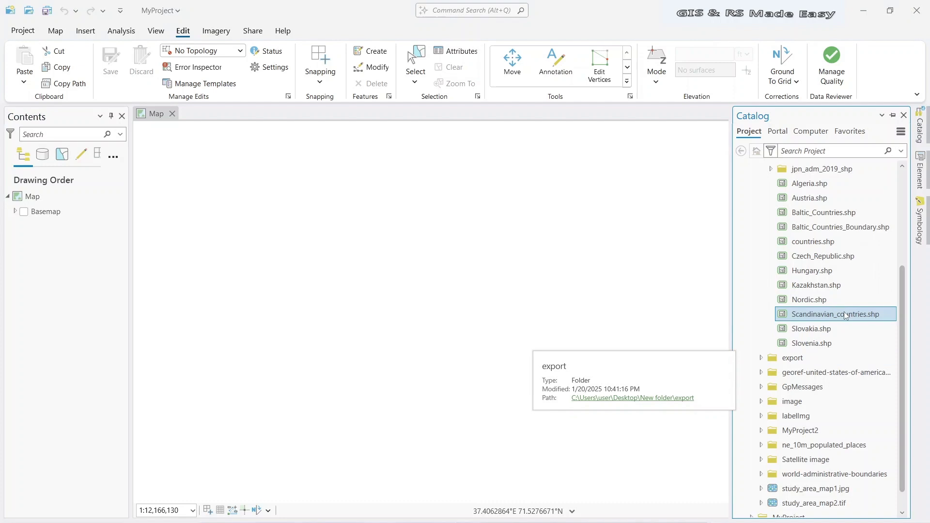
pyautogui.moveTo(846, 315); pyautogui.dragTo(525, 333)
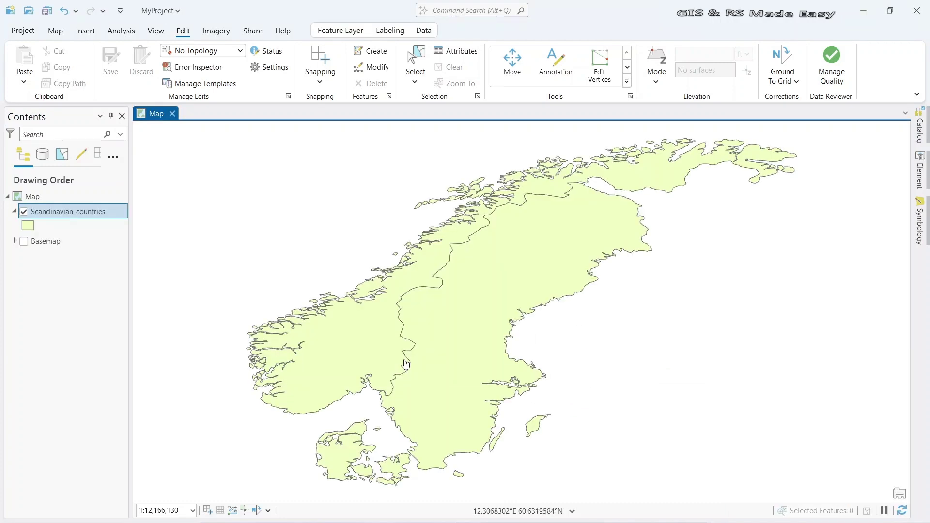
pyautogui.rightClick(80, 212)
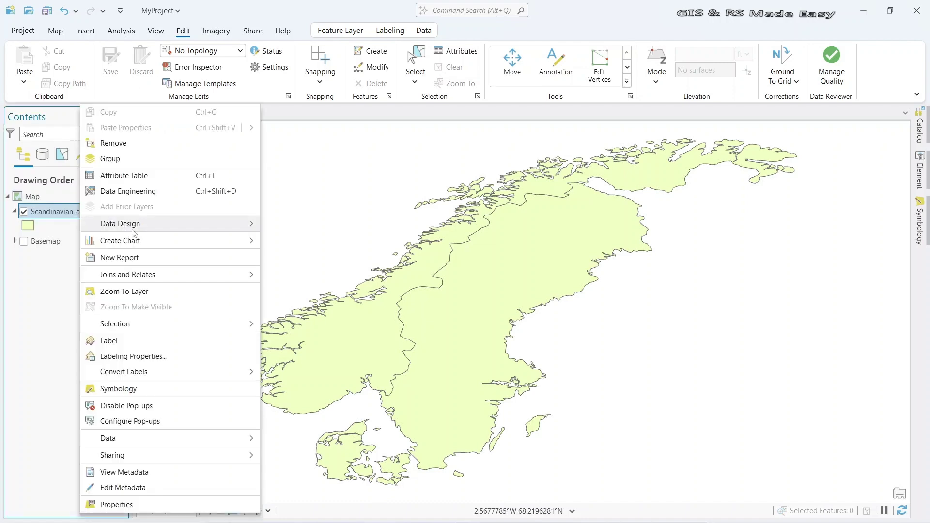
pyautogui.click(111, 341)
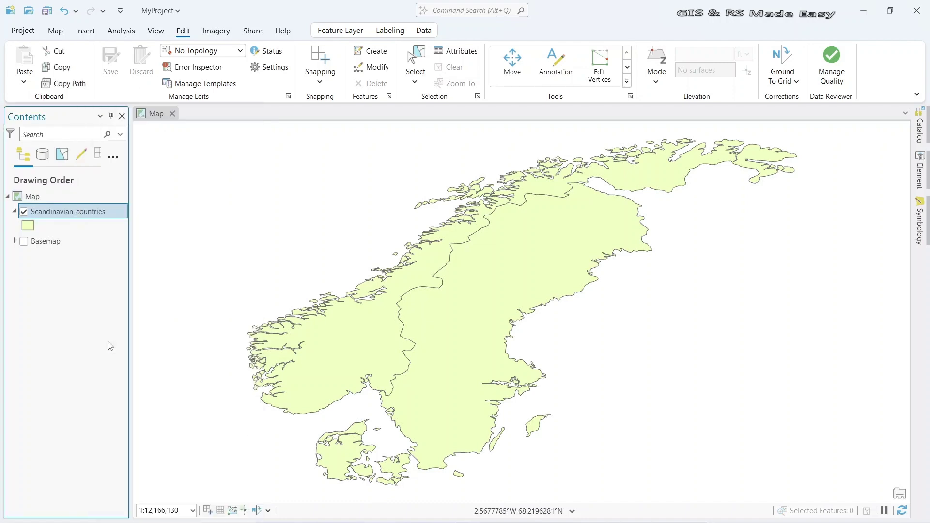
# Symbolize the Scandinavian_countries layer with Unique Values based on the name field.
pyautogui.rightClick(95, 217)
pyautogui.click(174, 390)
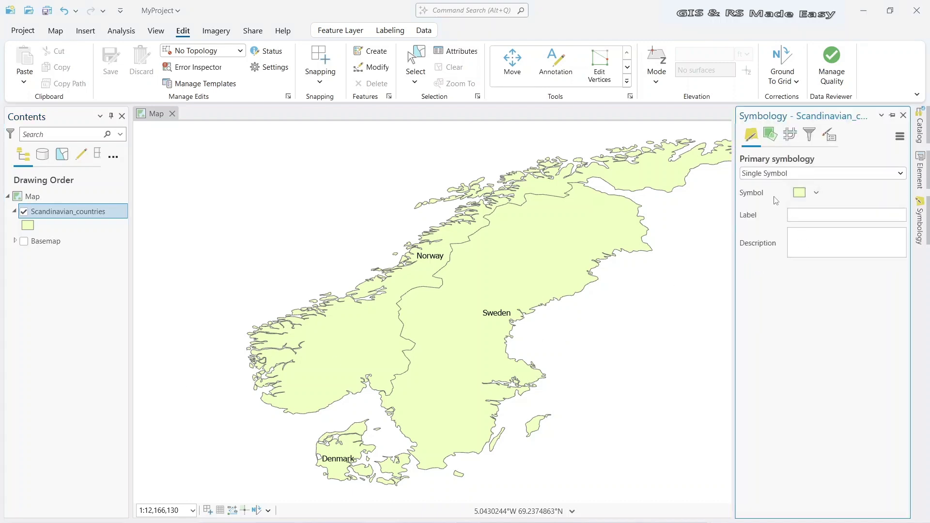
pyautogui.click(883, 173)
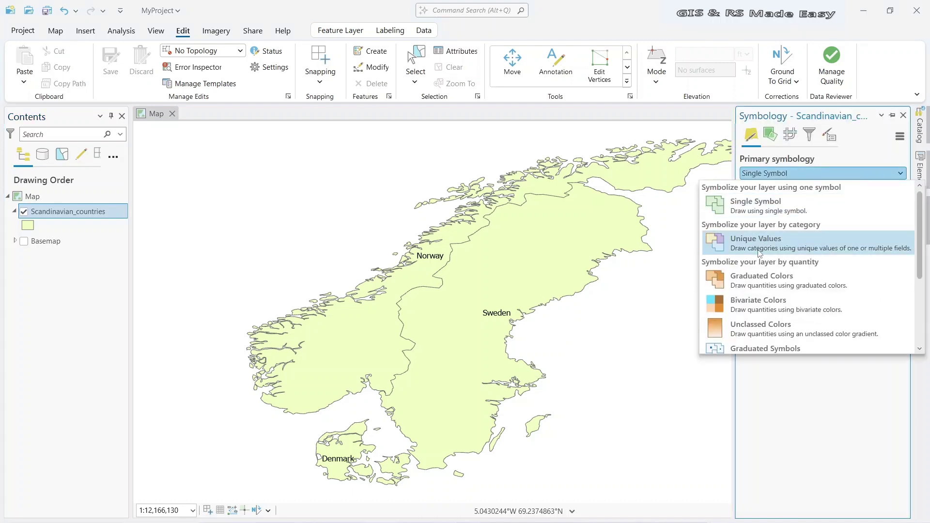
pyautogui.click(781, 244)
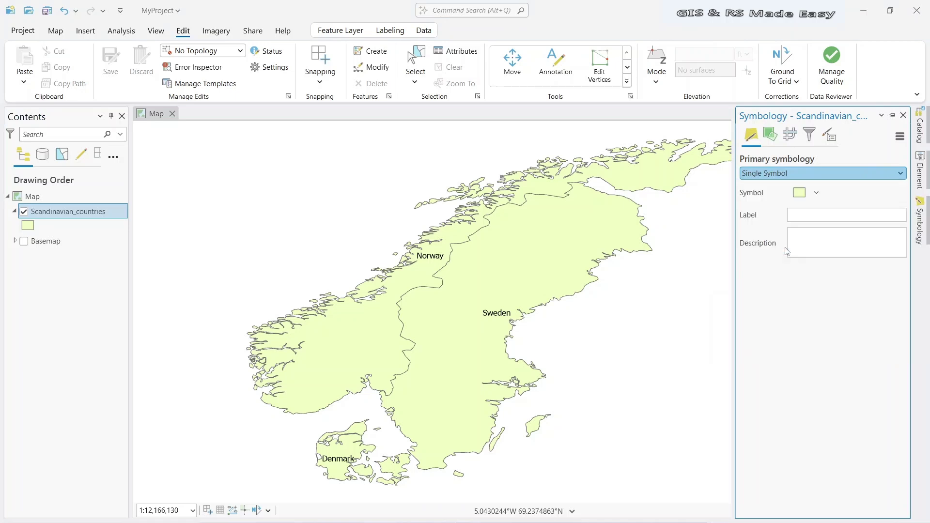
pyautogui.click(880, 193)
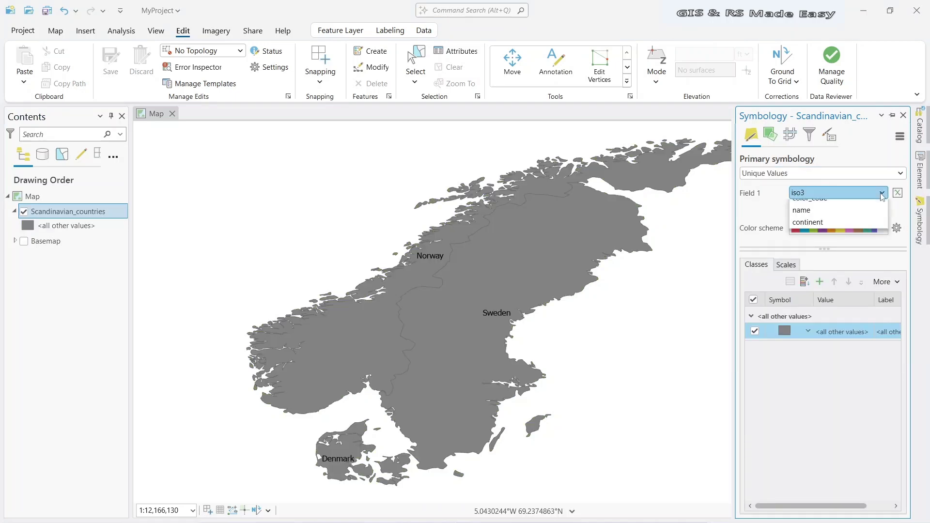
pyautogui.click(836, 229)
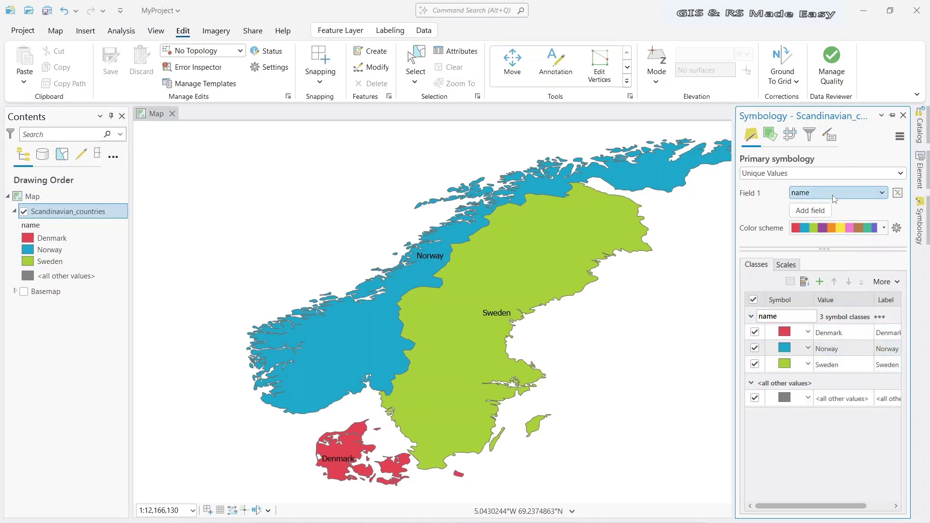
pyautogui.click(903, 115)
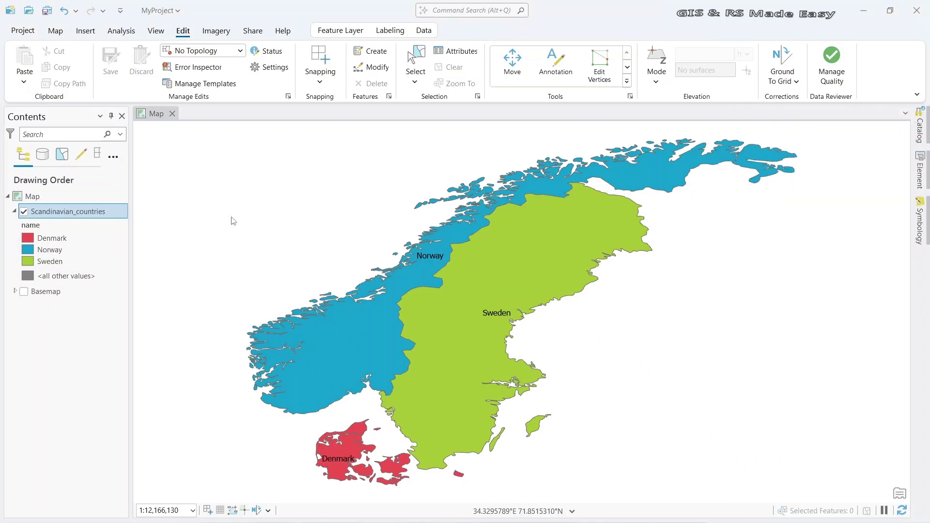
# Open the attribute table of Scandinavian_countries and reduce its height to show more of the map.
pyautogui.rightClick(54, 211)
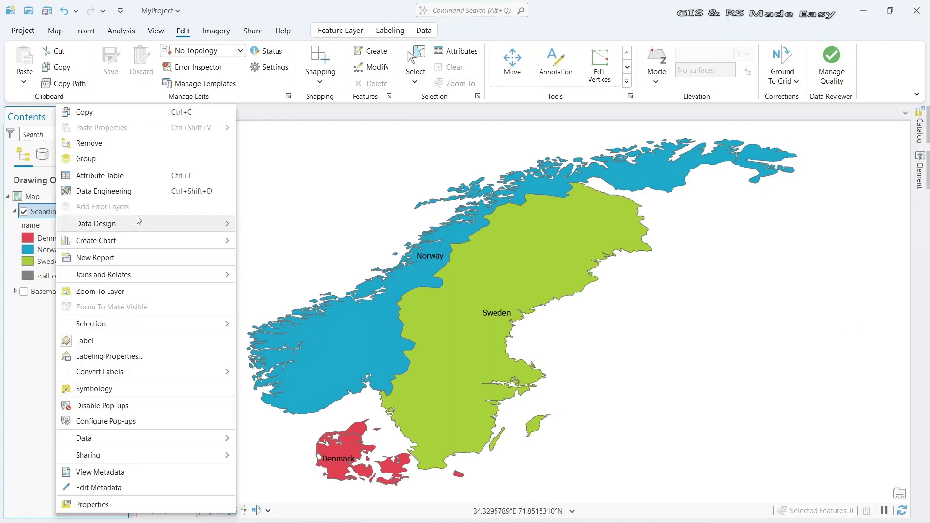
pyautogui.click(135, 177)
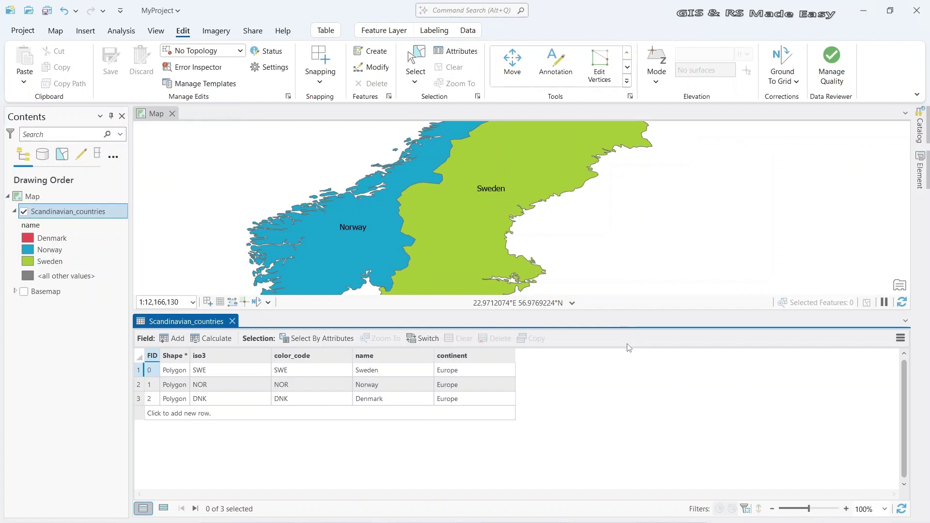
pyautogui.moveTo(469, 313); pyautogui.dragTo(471, 367)
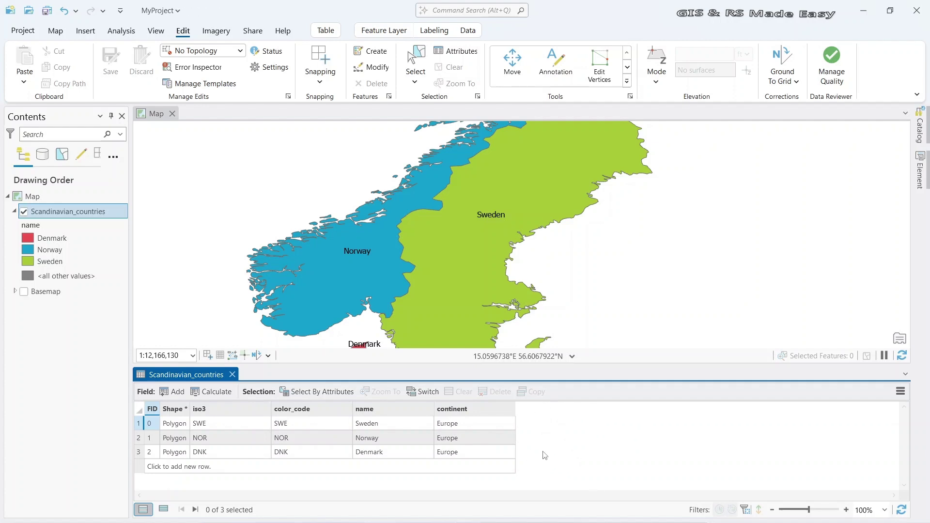
# Add and save a new Float field named Area, then widen its column in the attribute table.
pyautogui.click(177, 395)
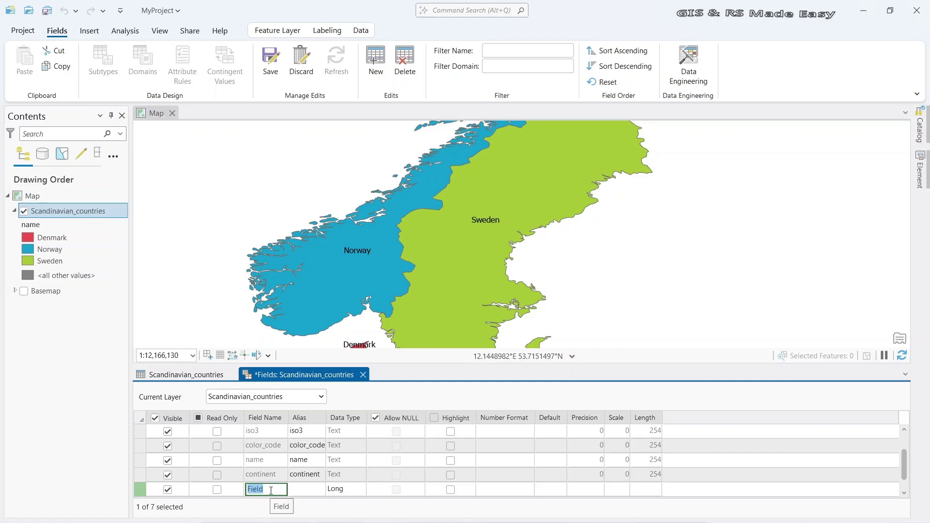
pyautogui.write('Area')
pyautogui.click(353, 490)
pyautogui.click(352, 488)
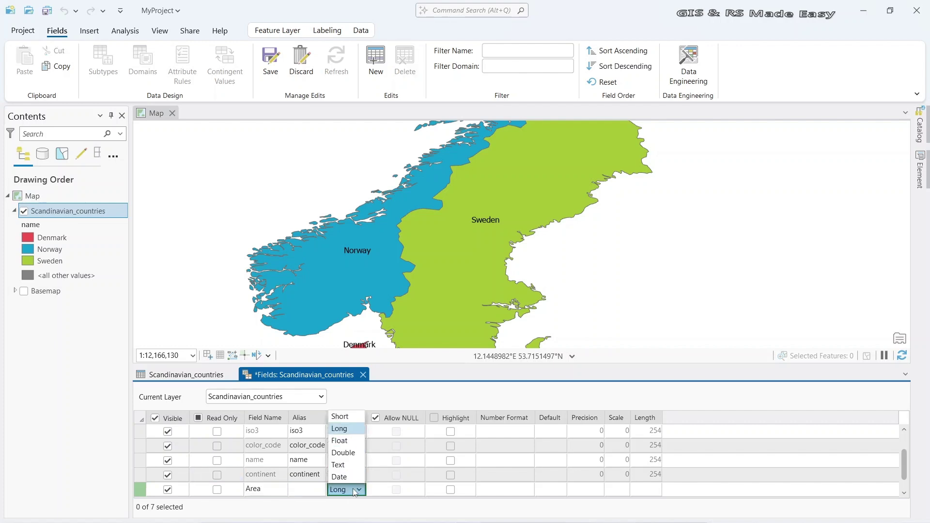
pyautogui.click(348, 441)
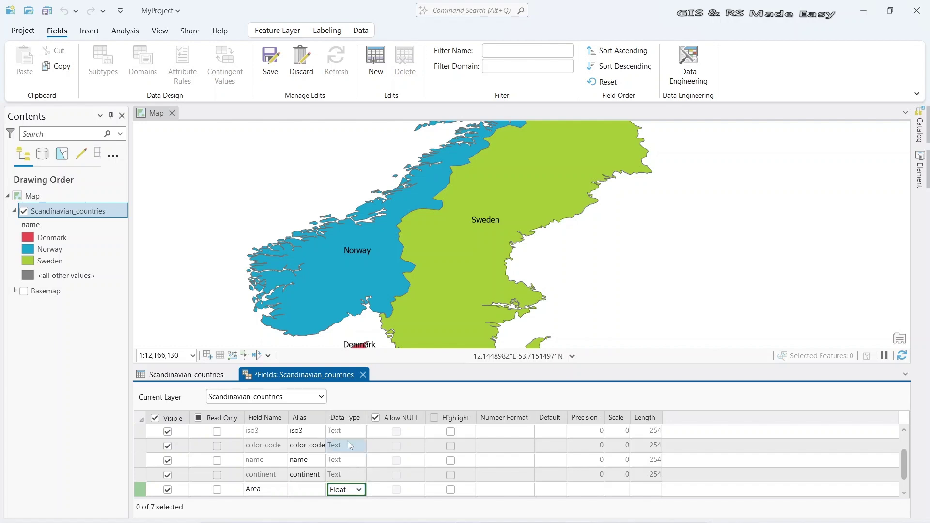
pyautogui.scroll(2, 364, 490)
pyautogui.click(364, 490)
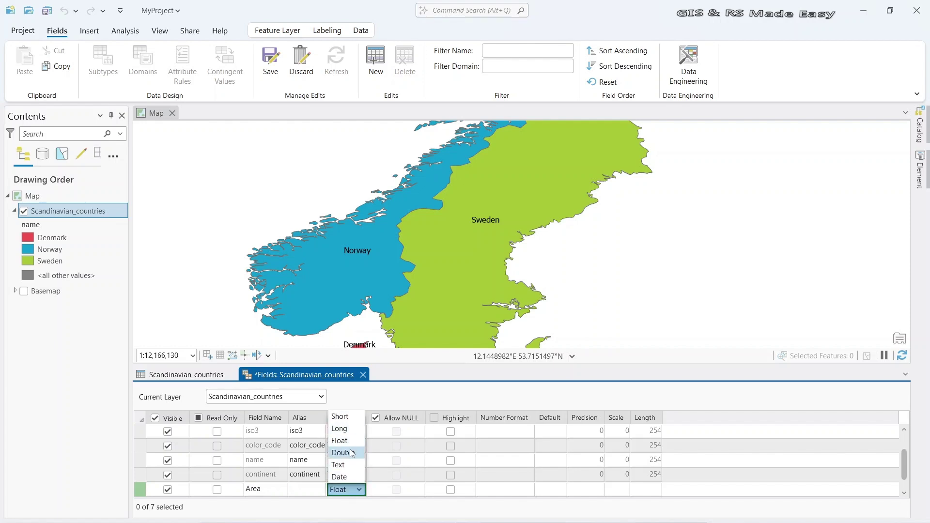
pyautogui.click(344, 442)
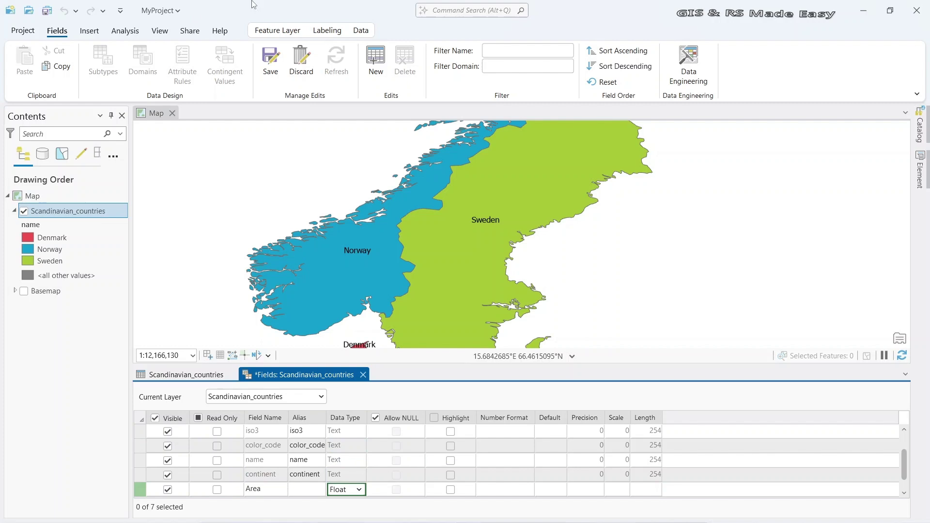
pyautogui.click(274, 73)
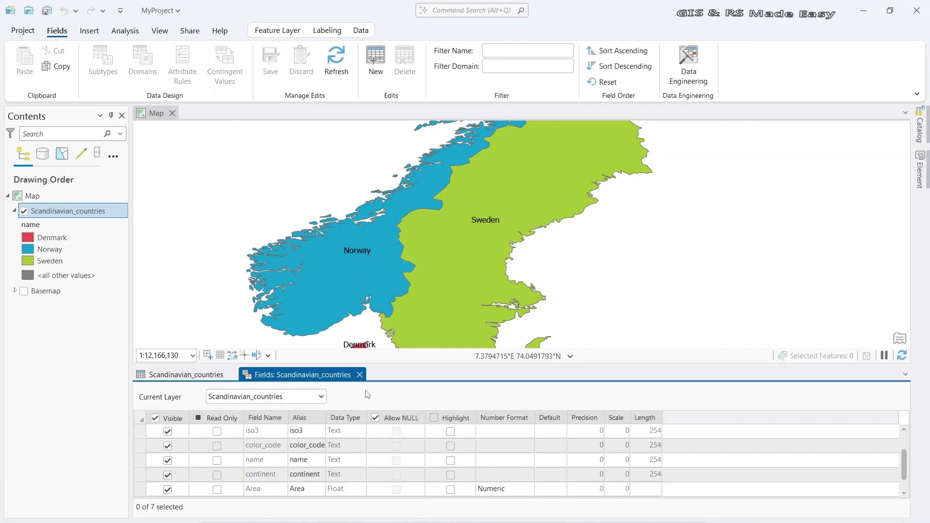
pyautogui.click(359, 375)
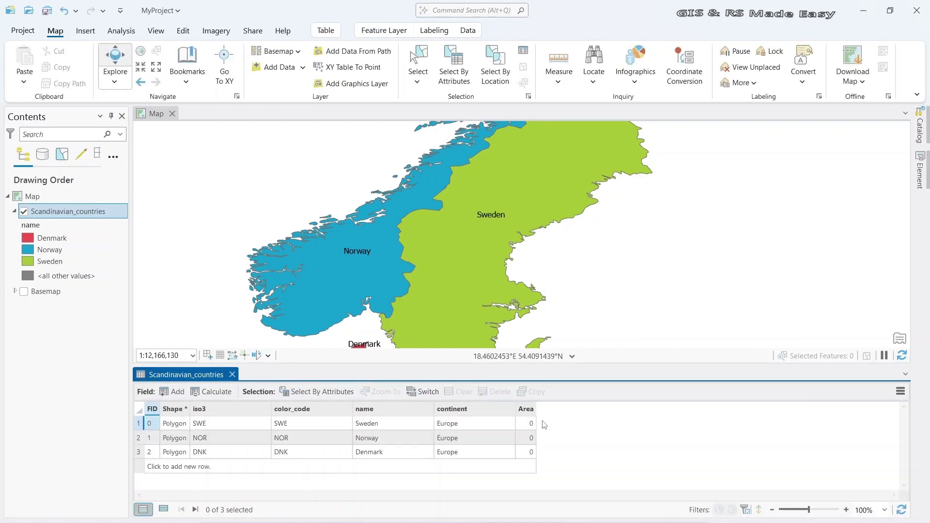
pyautogui.moveTo(536, 410); pyautogui.dragTo(570, 411)
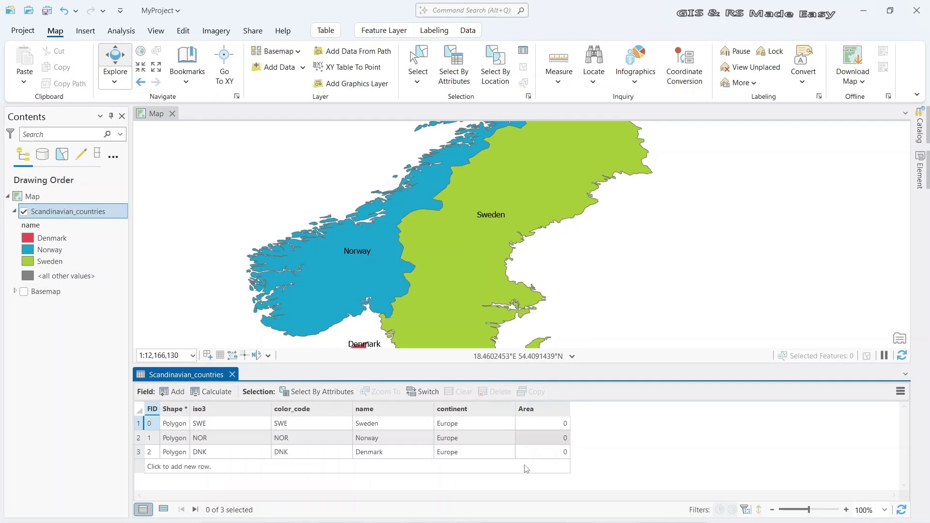
# Set up Calculate Geometry for the Area field of Scandinavian_countries with property Area (geodesic) and area unit Square Kilometers.
pyautogui.rightClick(543, 411)
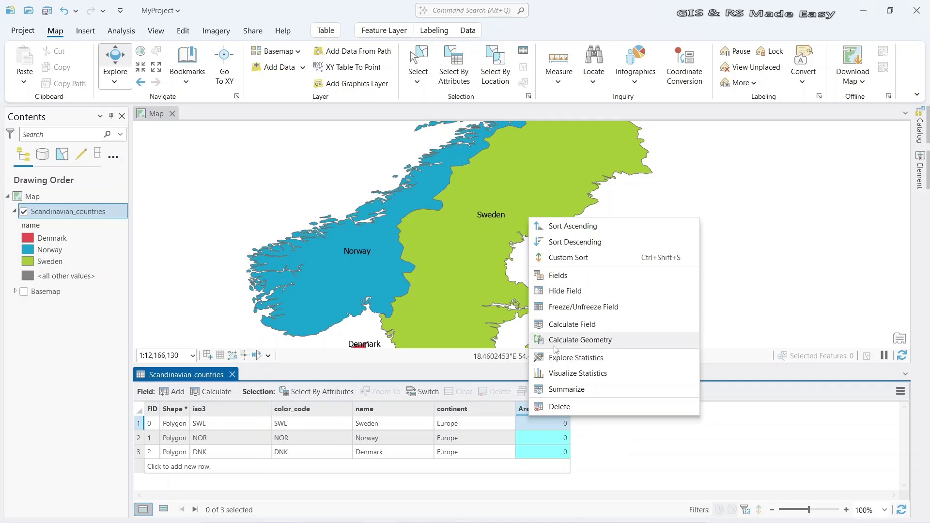
pyautogui.click(580, 341)
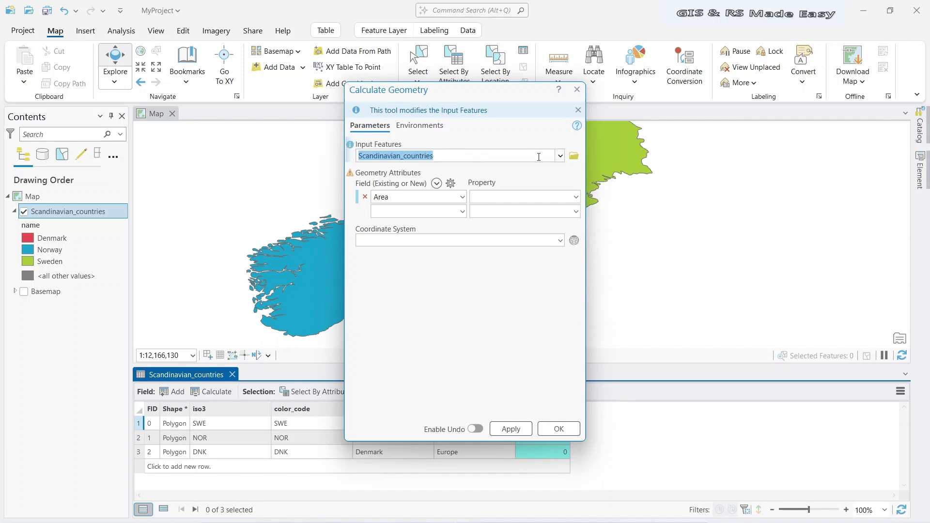
pyautogui.click(561, 157)
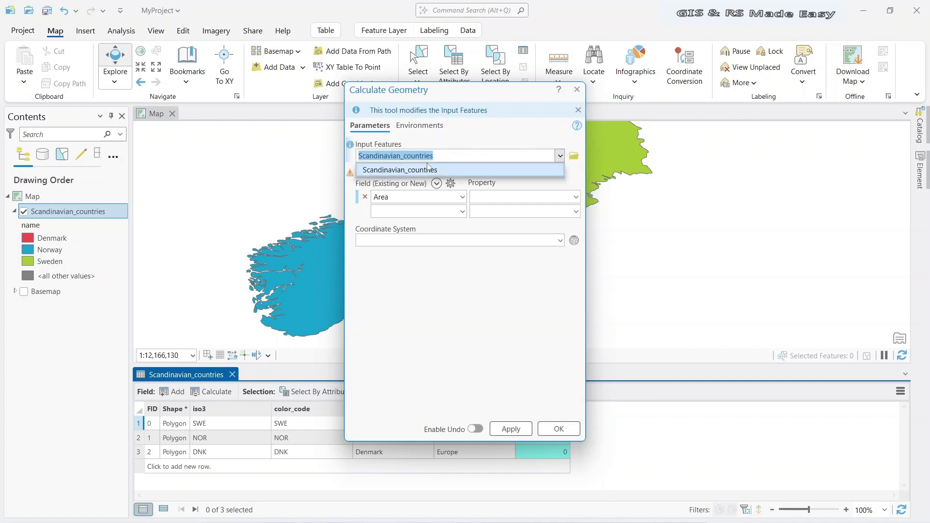
pyautogui.click(432, 171)
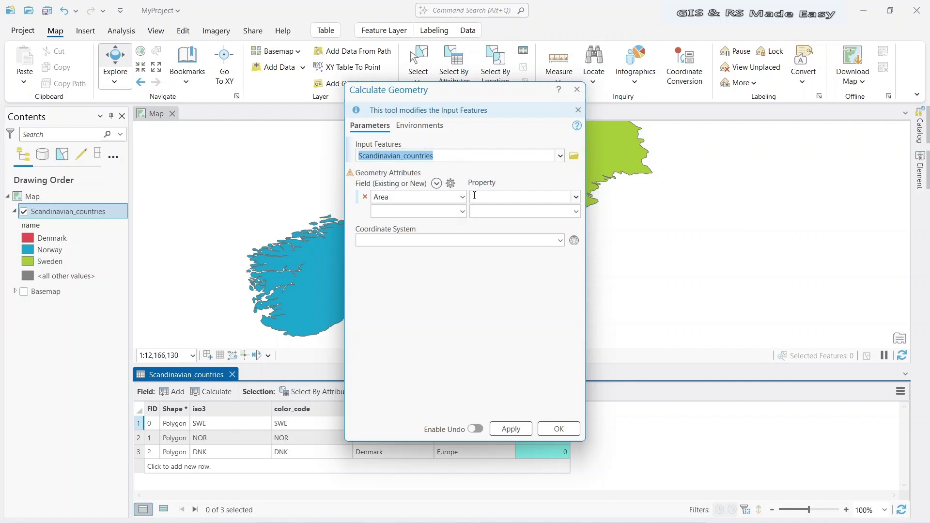
pyautogui.click(576, 198)
pyautogui.click(518, 211)
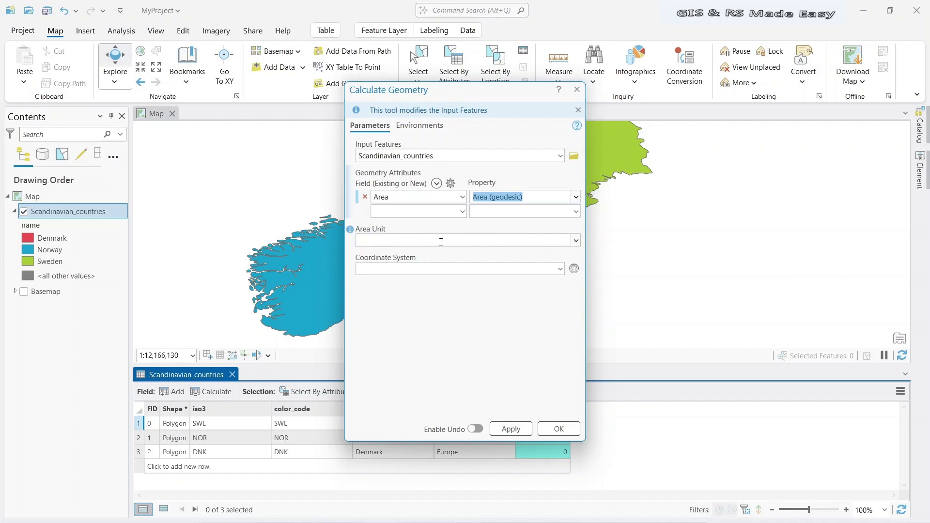
pyautogui.click(575, 241)
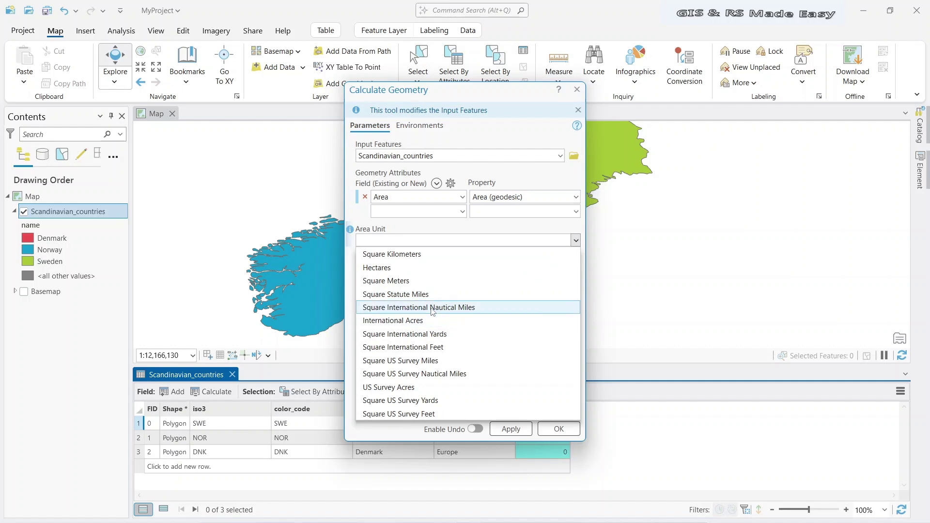
pyautogui.click(404, 254)
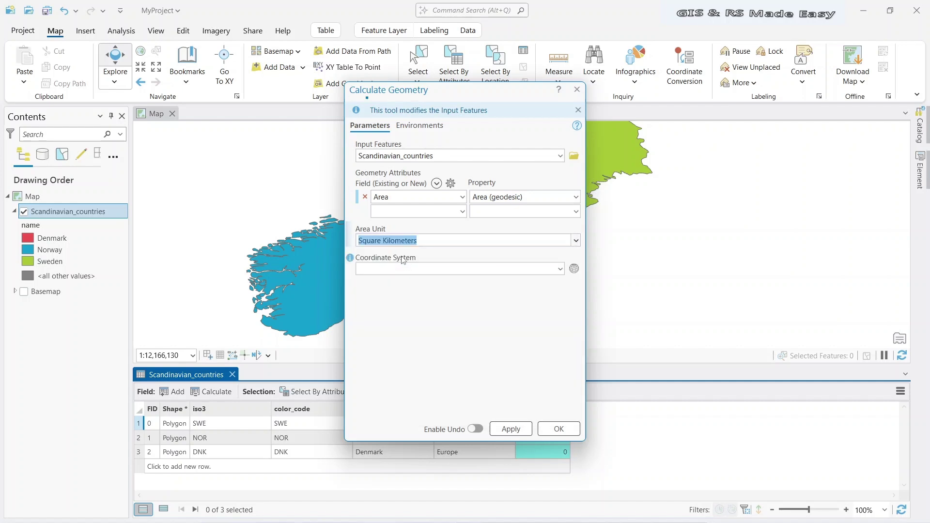
pyautogui.click(560, 270)
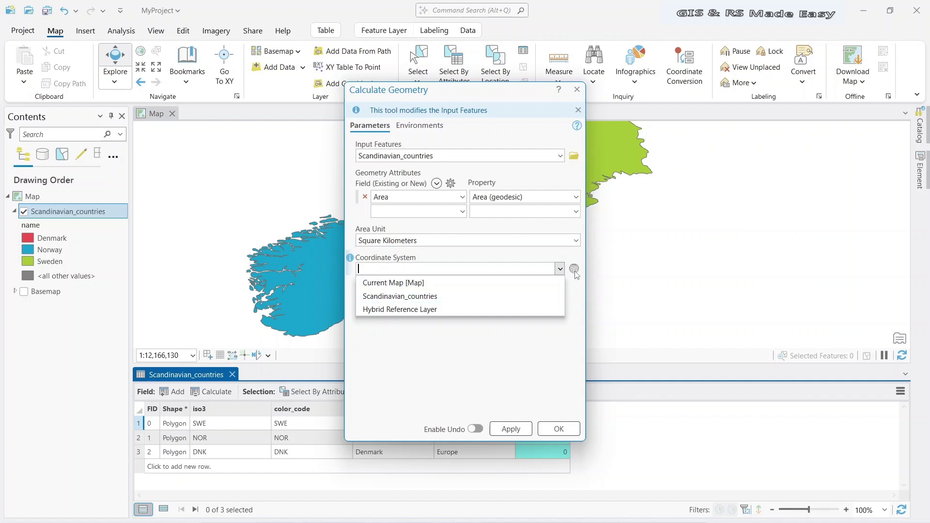
pyautogui.click(574, 270)
pyautogui.click(574, 269)
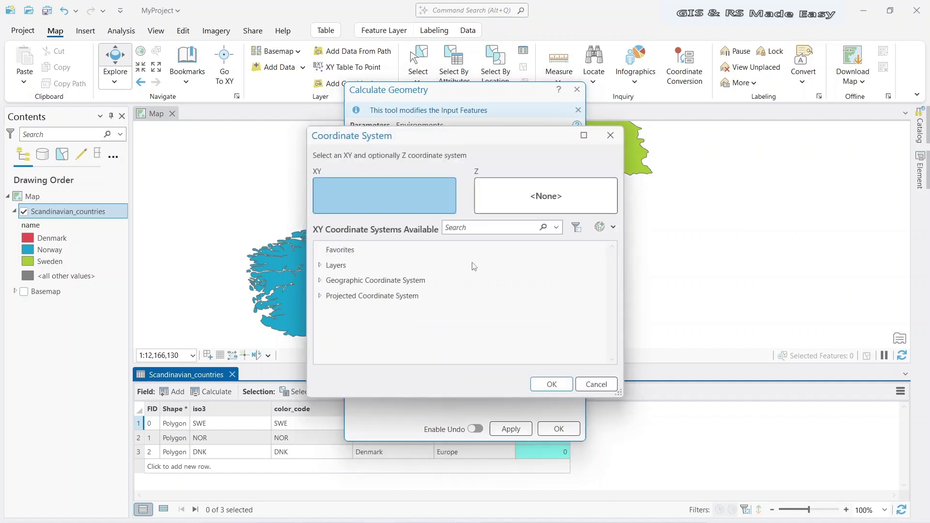
pyautogui.click(320, 284)
pyautogui.scroll(-2, 388, 315)
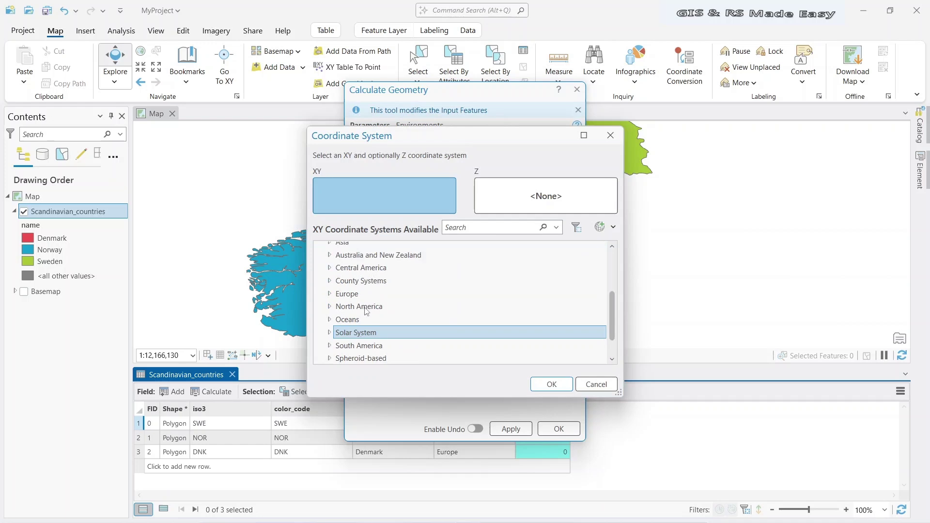
pyautogui.scroll(3, 421, 328)
pyautogui.click(593, 384)
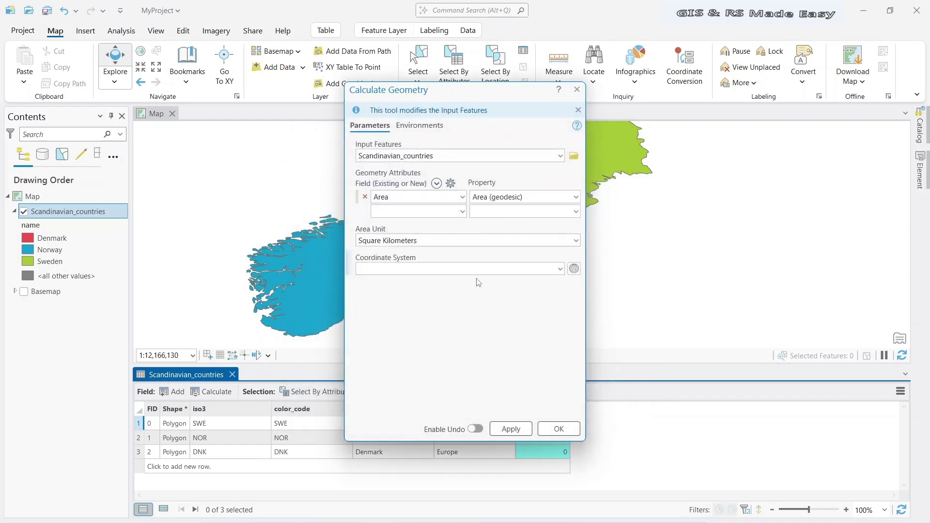
# Set the coordinate system to the current map's GCS_WGS_1984 and apply the geometry calculation.
pyautogui.click(560, 269)
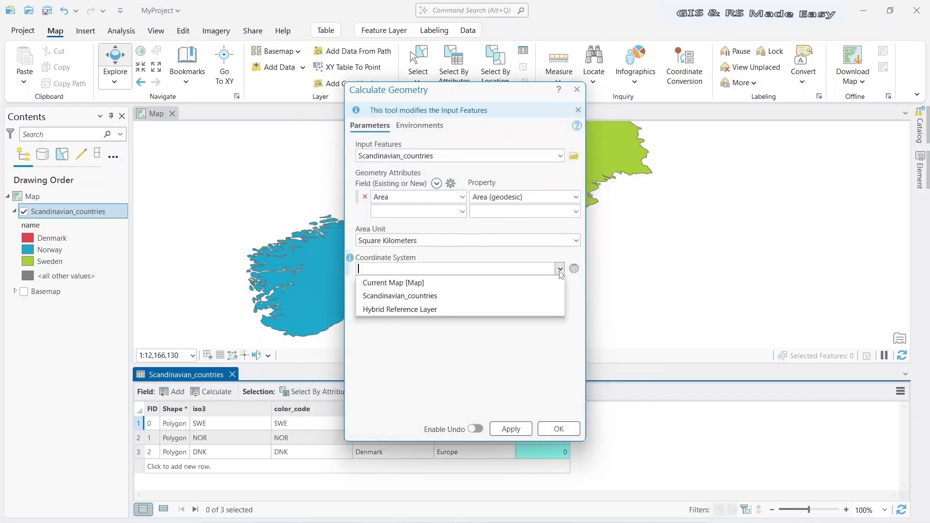
pyautogui.click(453, 288)
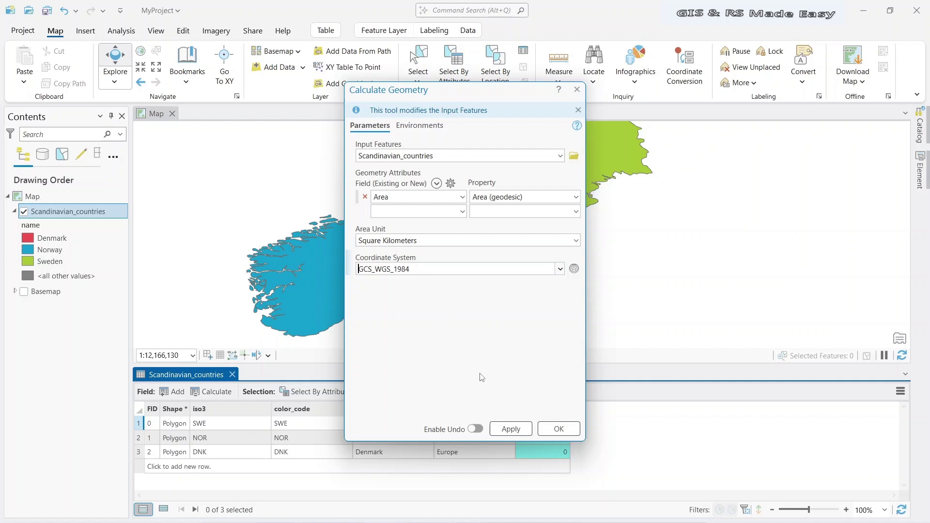
pyautogui.click(507, 429)
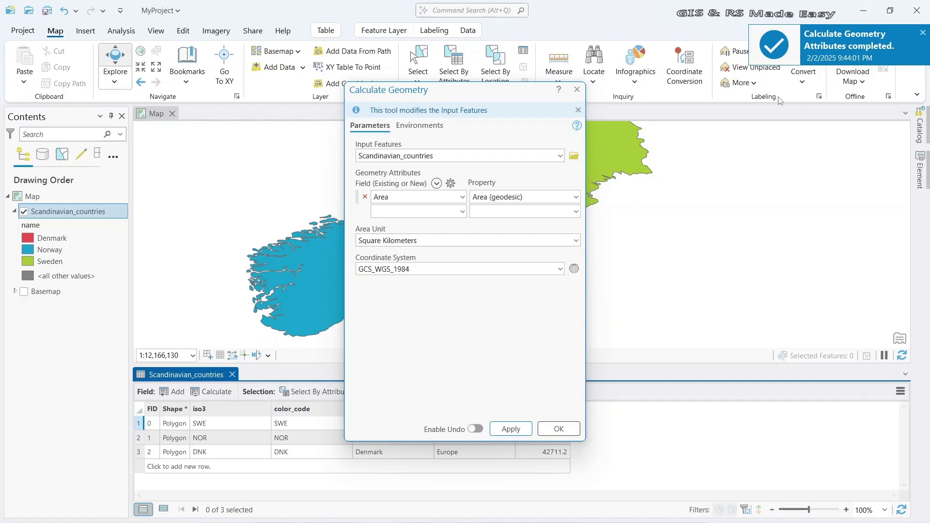
# Confirm and close Calculate Geometry, then highlight the Area column in the Scandinavian_countries attribute table.
pyautogui.click(558, 429)
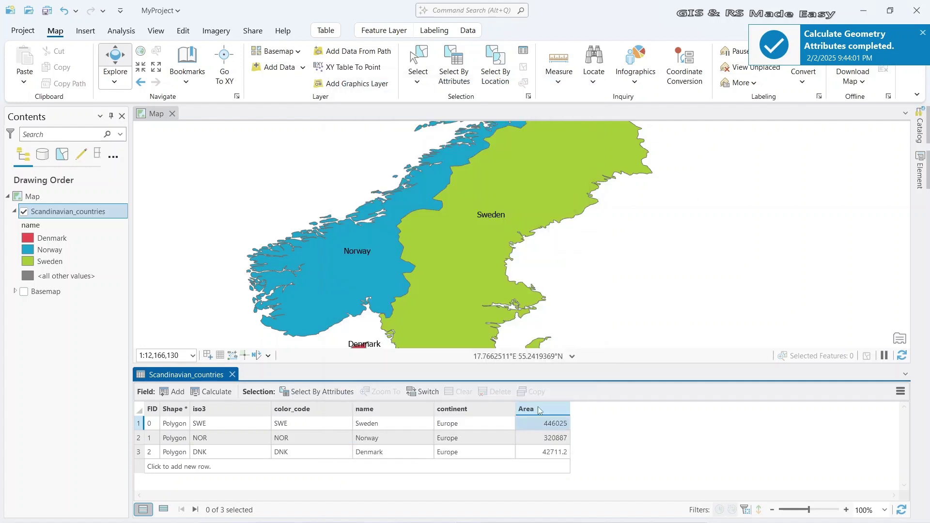
pyautogui.click(560, 410)
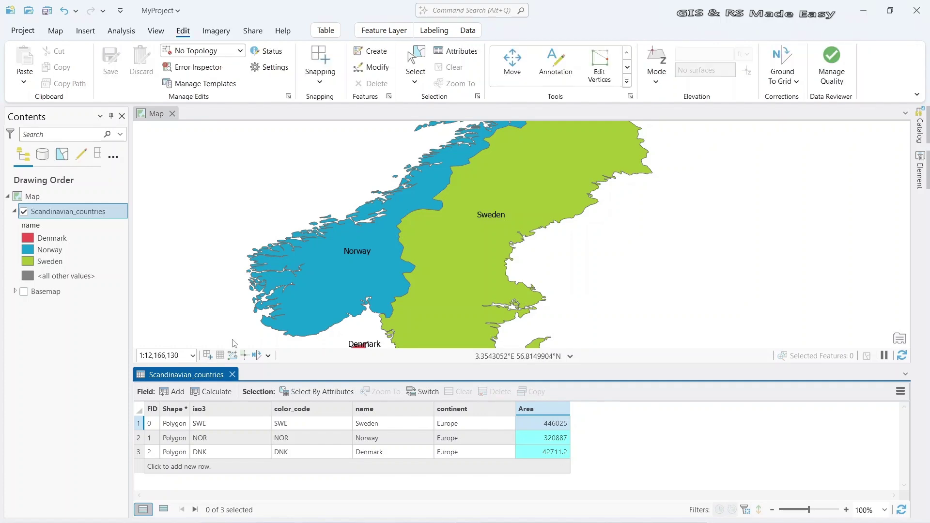
# Undock the Scandinavian_countries attribute table into a floating window, narrow it, and place it over the southern part of the map.
pyautogui.moveTo(208, 374); pyautogui.dragTo(501, 263)
pyautogui.moveTo(537, 229); pyautogui.dragTo(468, 213)
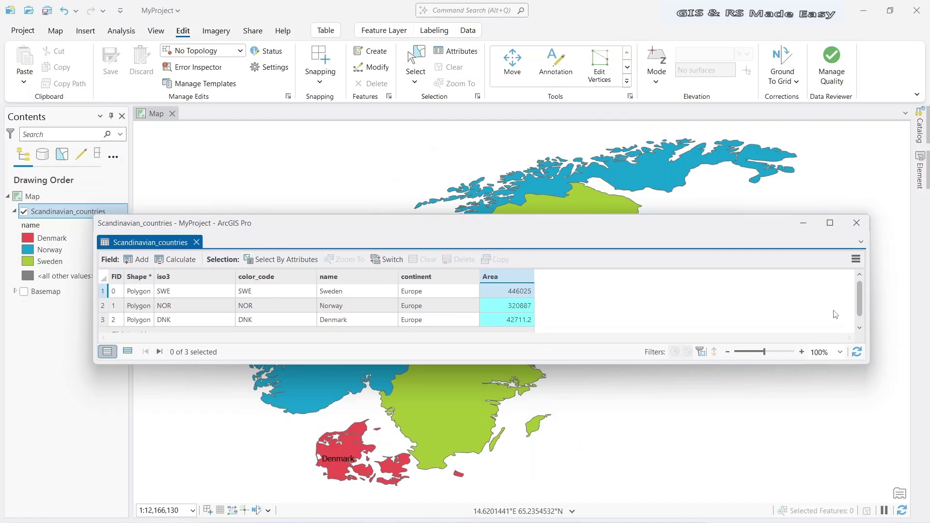
pyautogui.moveTo(870, 290); pyautogui.dragTo(678, 291)
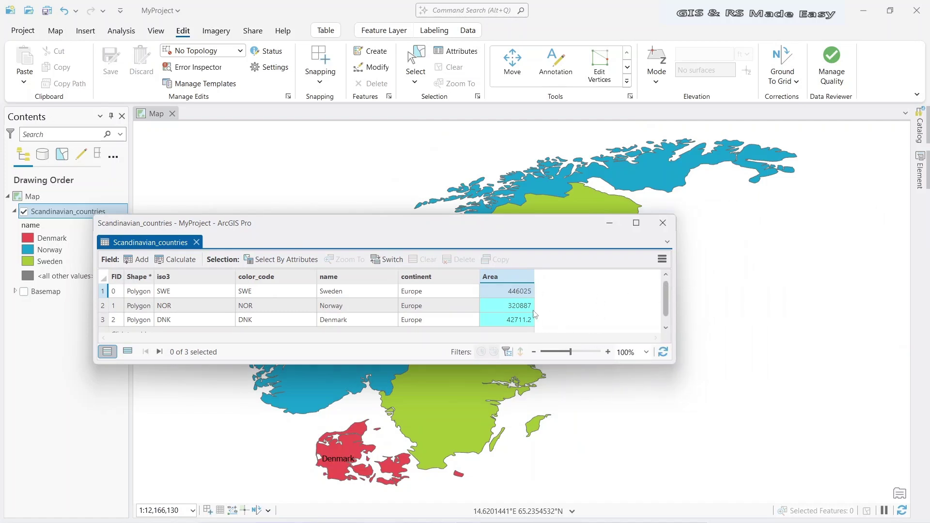
pyautogui.moveTo(523, 231); pyautogui.dragTo(587, 276)
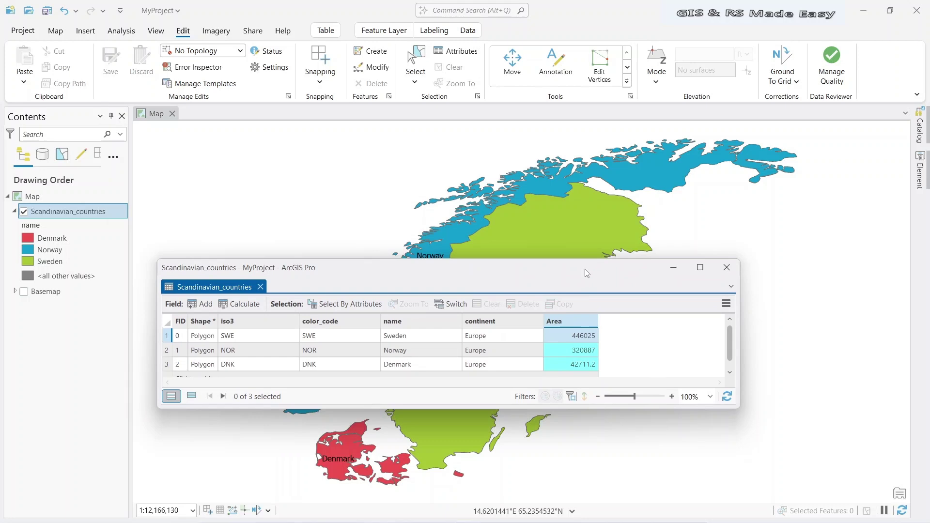
pyautogui.moveTo(585, 269); pyautogui.dragTo(677, 346)
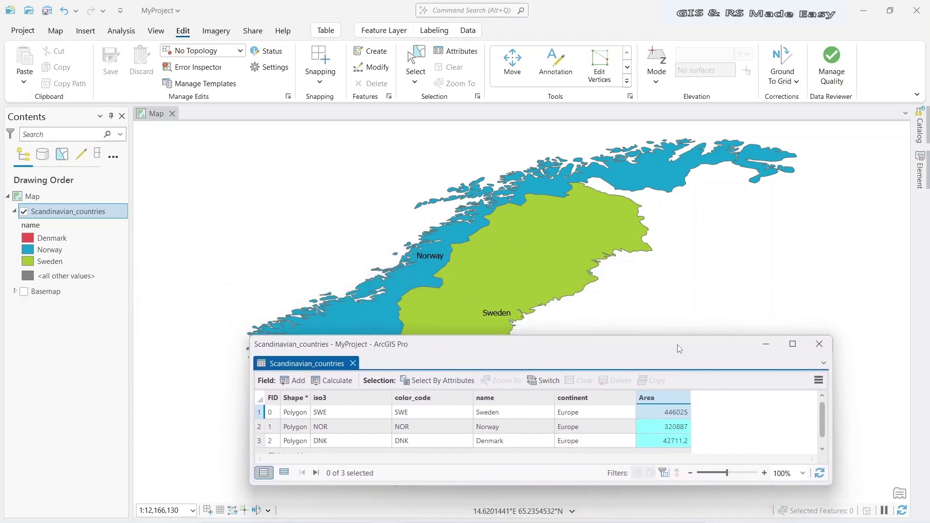